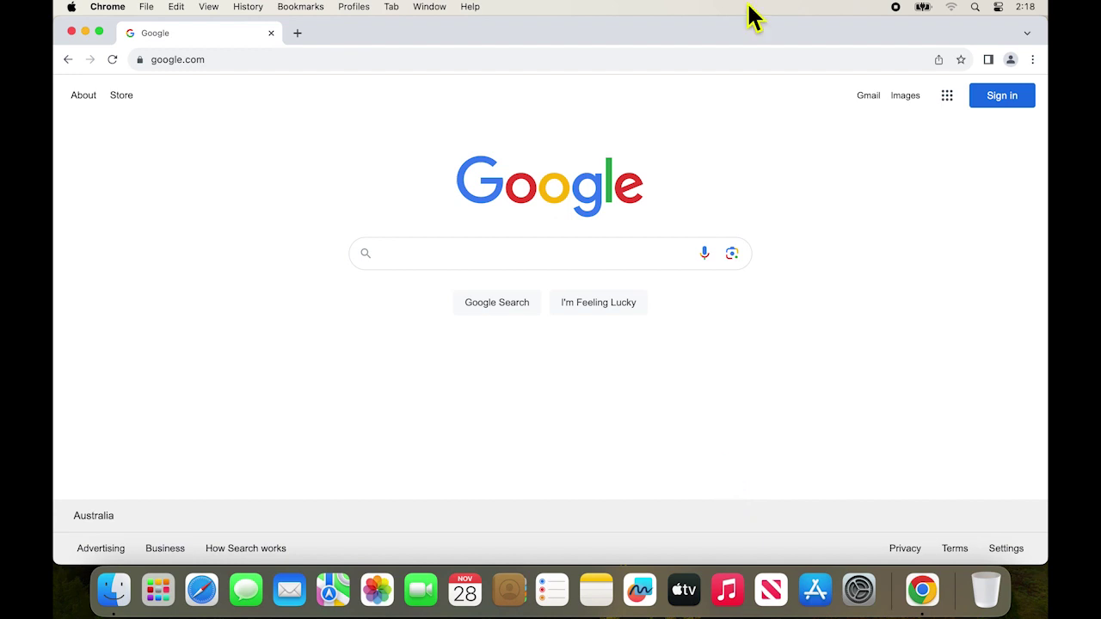
Step: Go to drive.google.com in Chrome and continue into Drive to reach sign-in
click(694, 65)
text(drive.google.com)
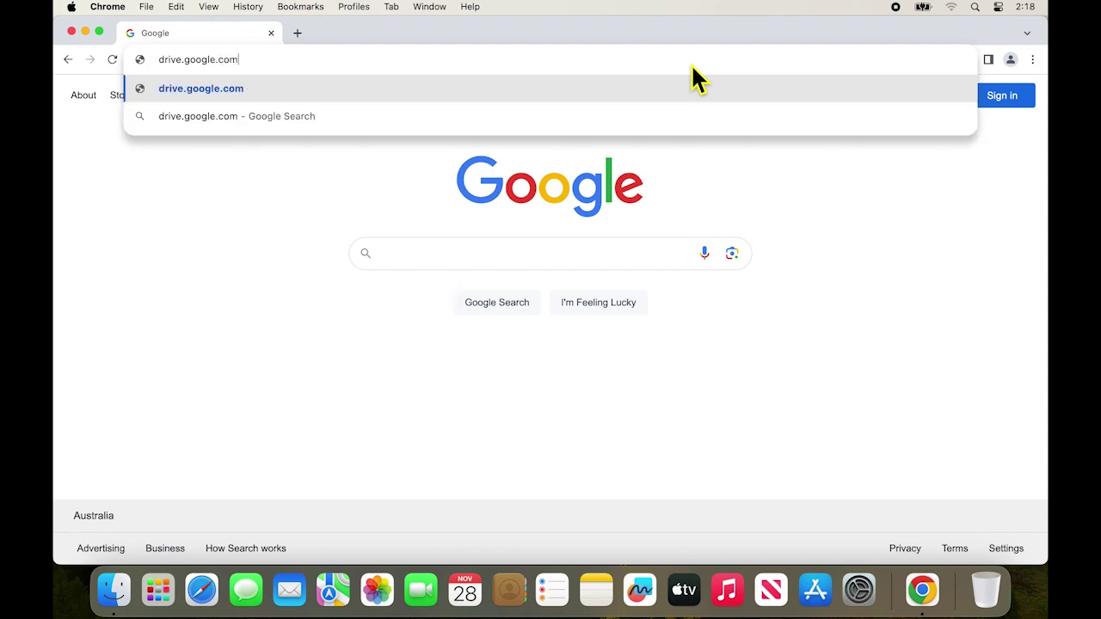
key(Return)
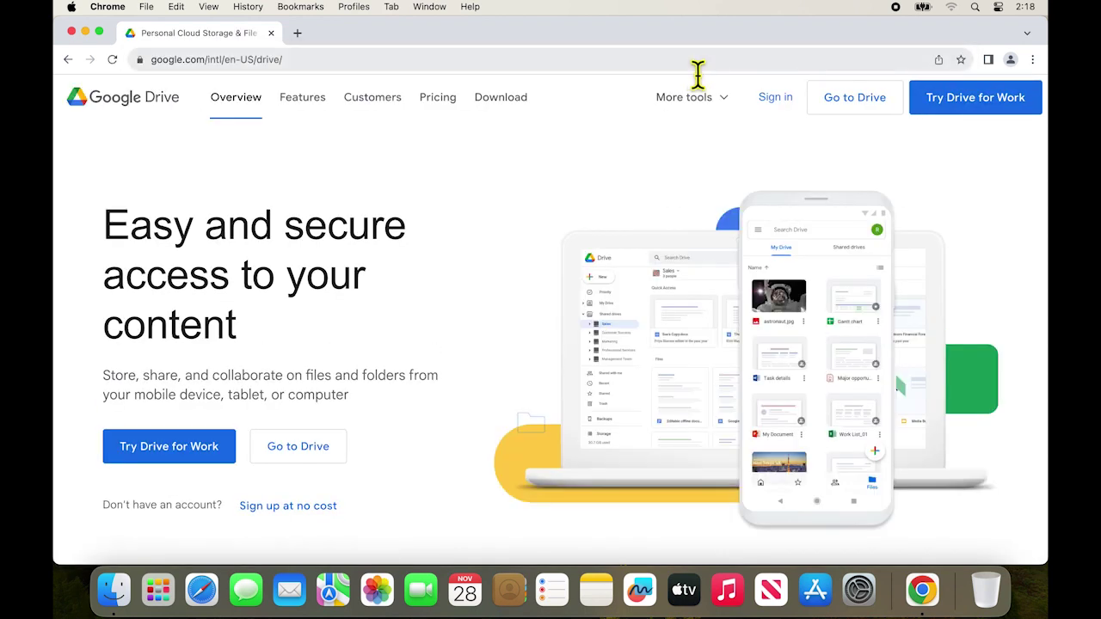
click(326, 463)
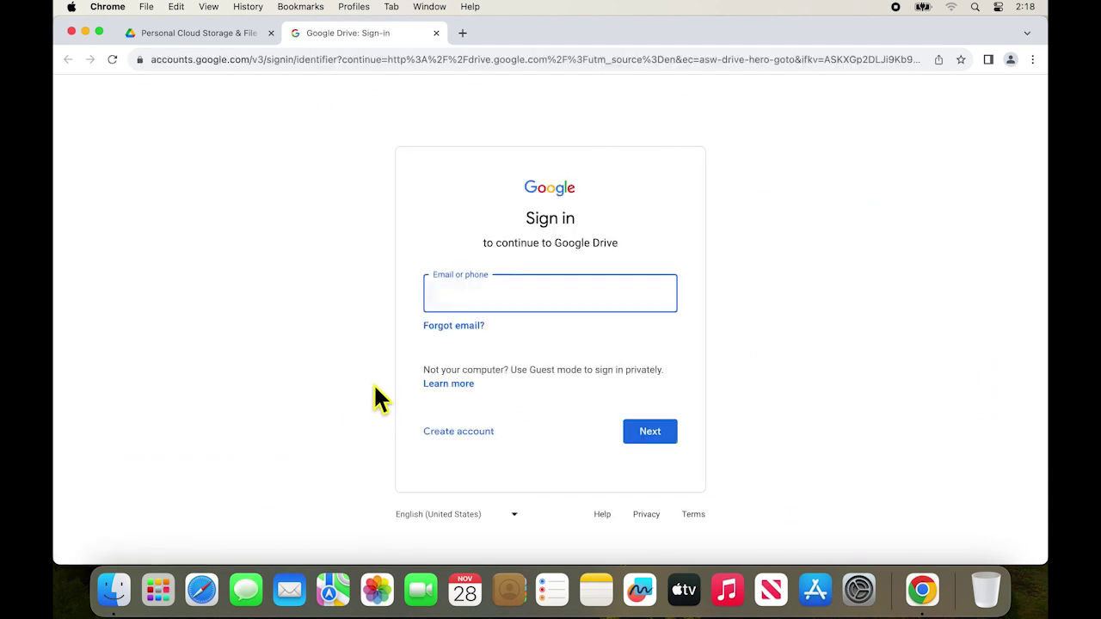
Step: Sign in with the school e-mail address and account password
text(@oakhill)
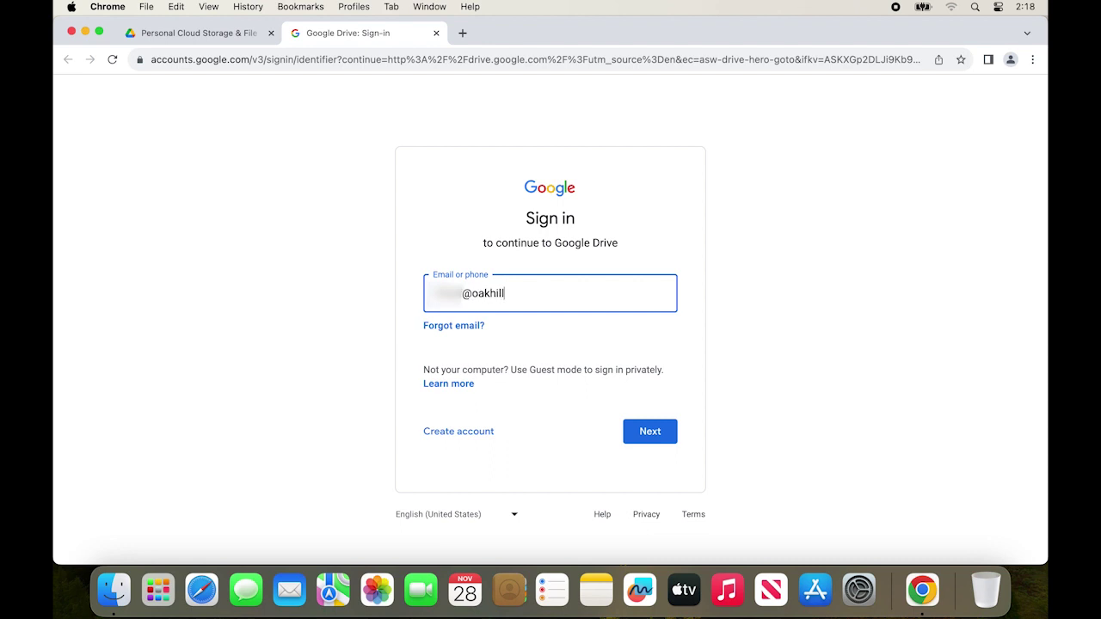
text(.nsw.edu.au)
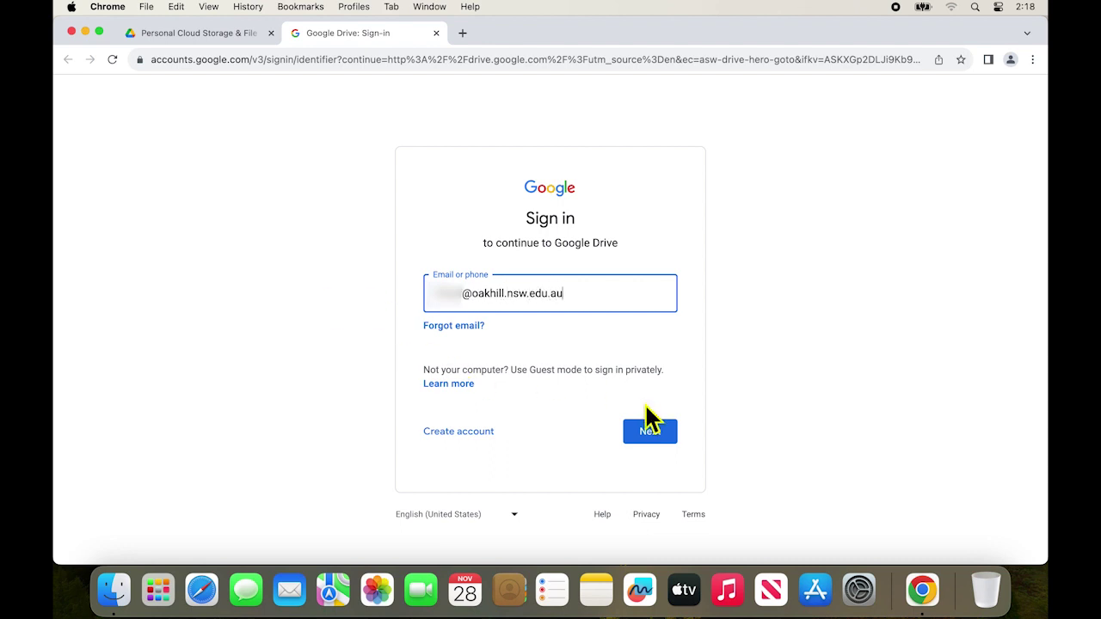
click(654, 430)
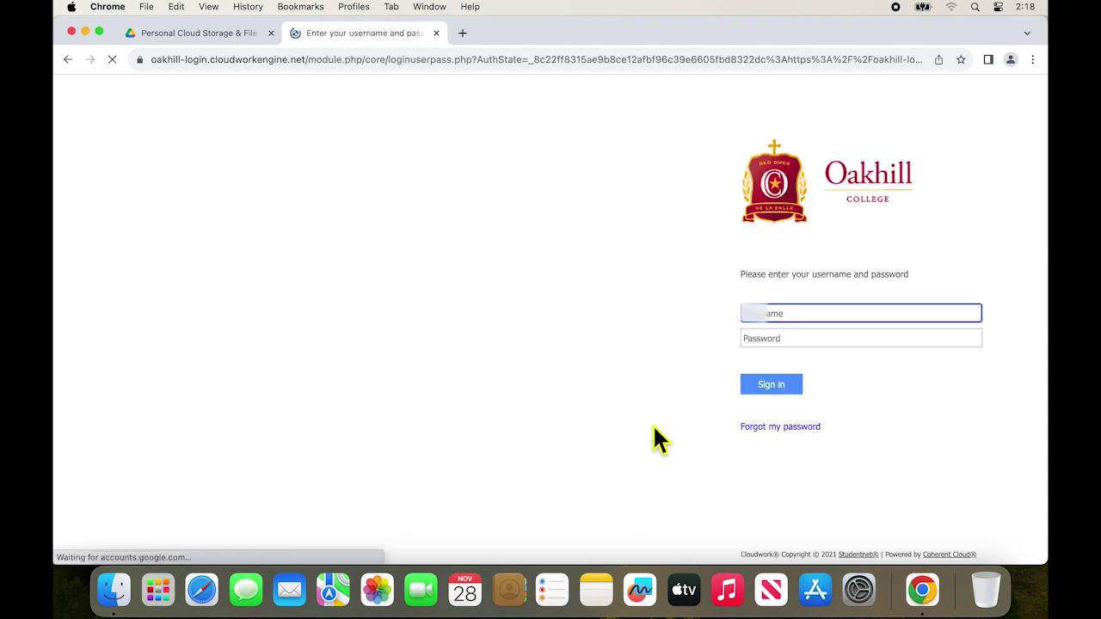
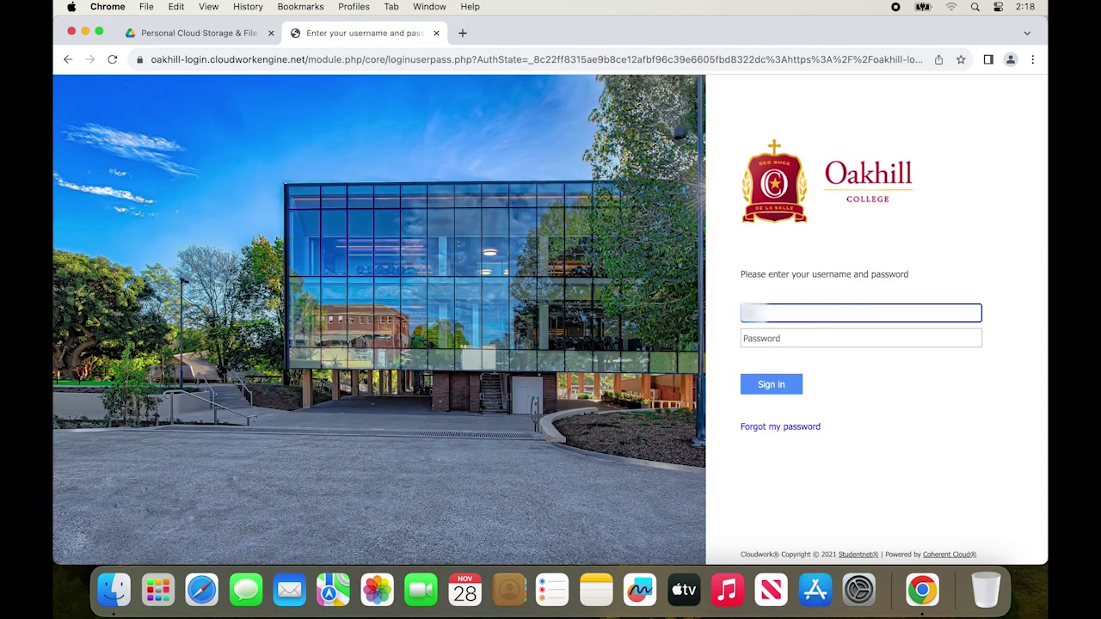
key(Tab)
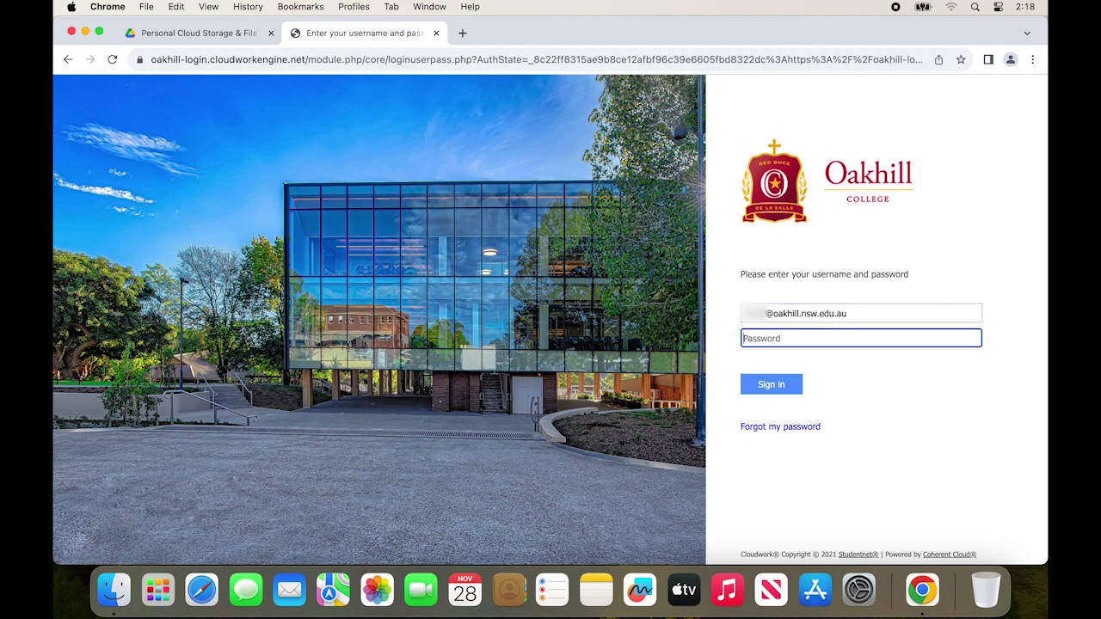
text(••••••••)
key(Return)
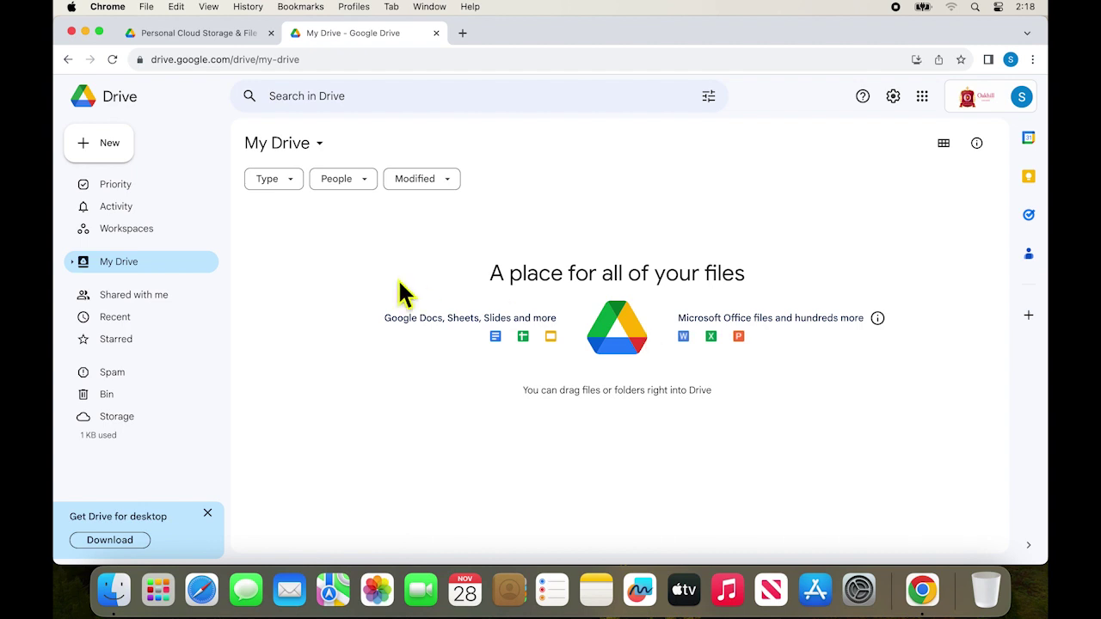
Step: Create a '2024' folder in My Drive and expand My Drive in the sidebar
right_click(143, 267)
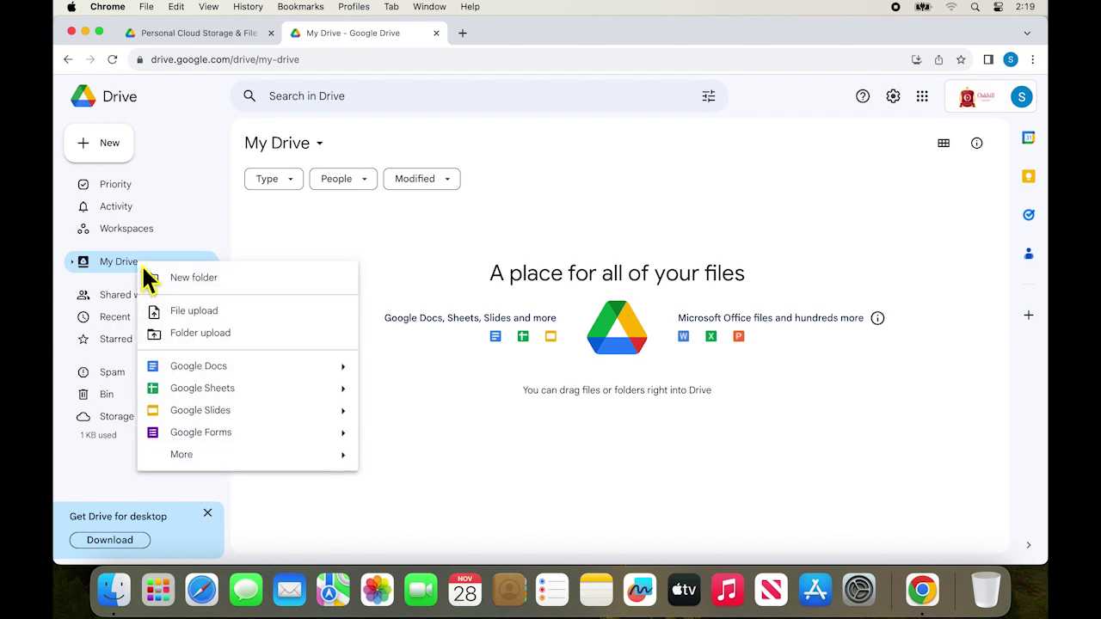
click(240, 288)
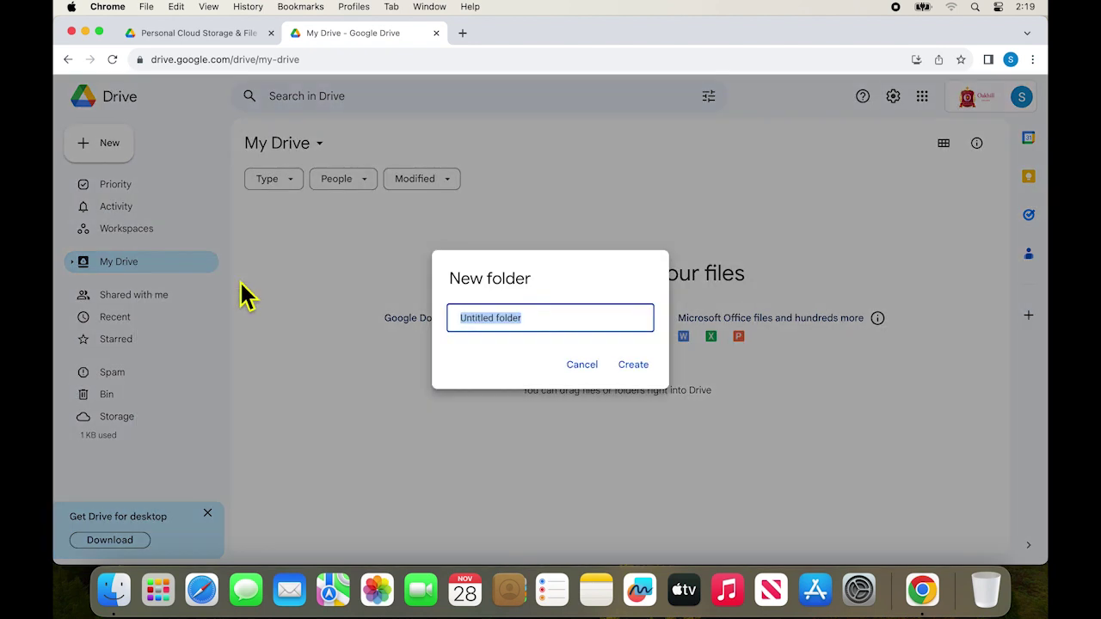
text(2024)
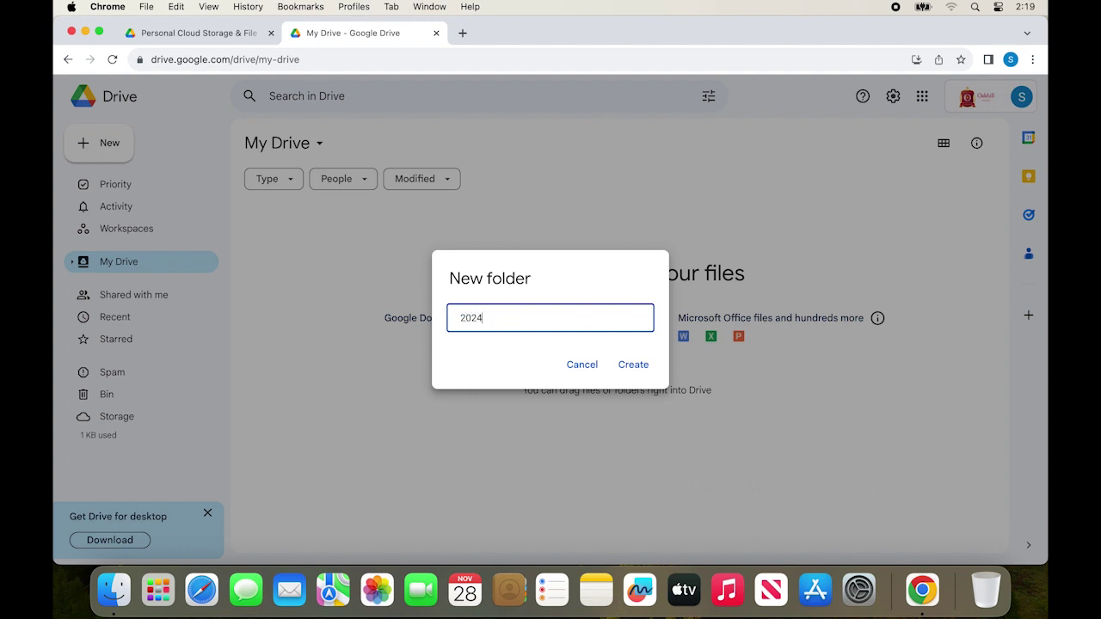
key(Return)
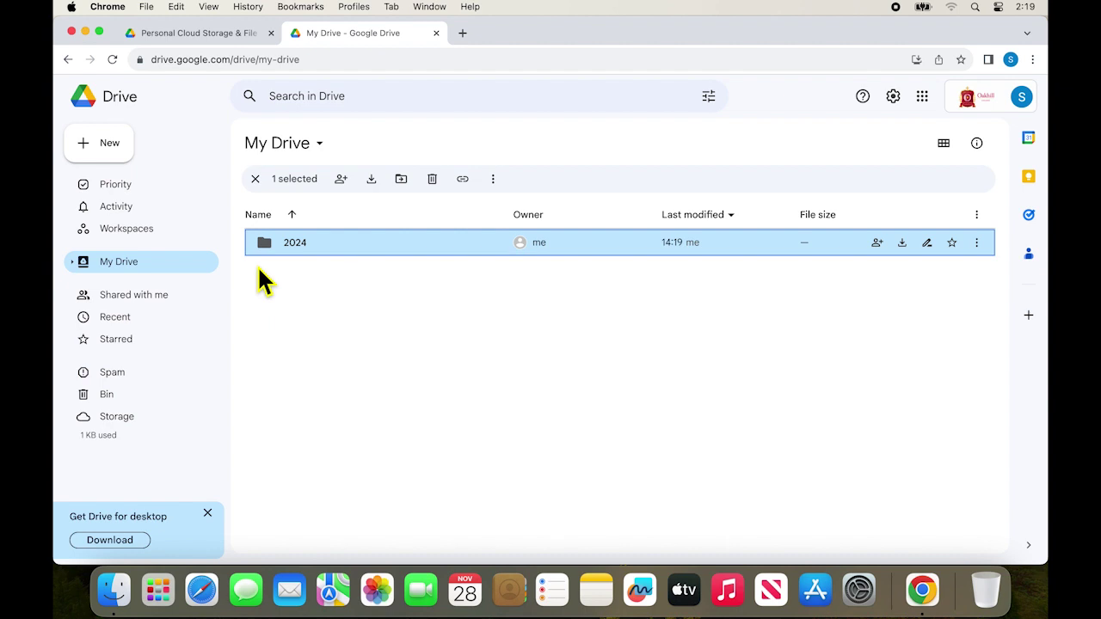
click(257, 267)
click(73, 262)
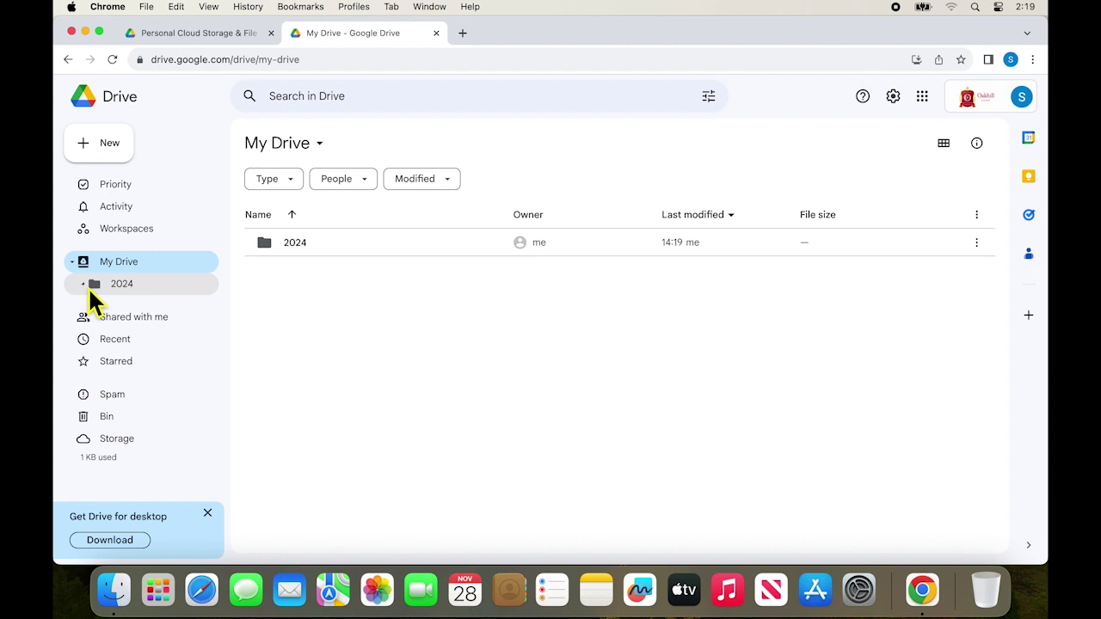
Step: Add an 'English' subfolder to 2024 from the sidebar, then open 2024 › English
right_click(122, 284)
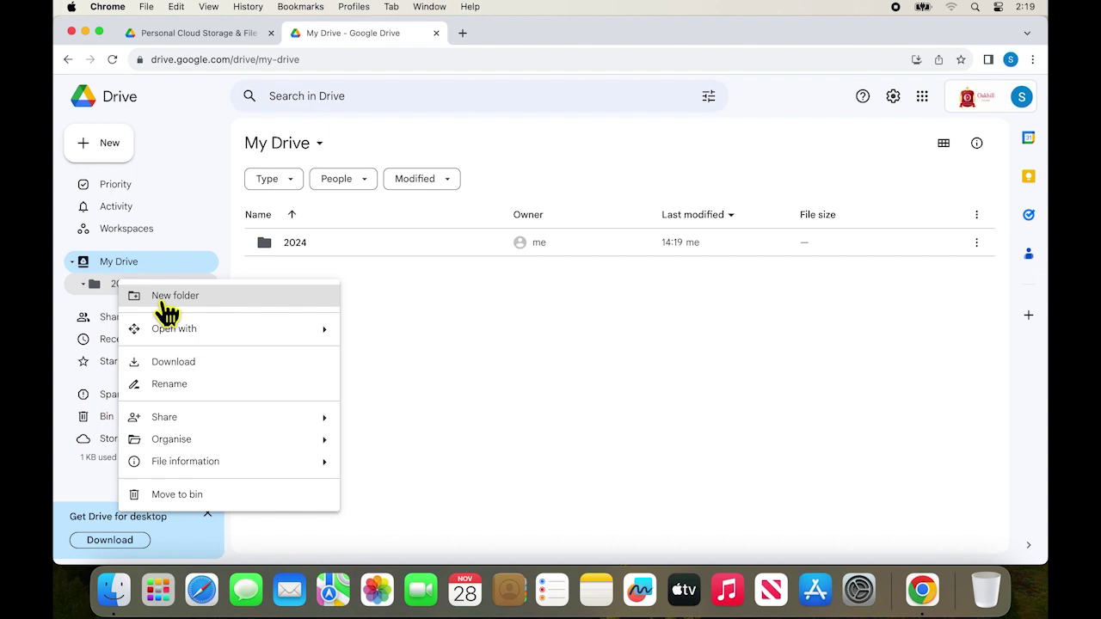
click(165, 304)
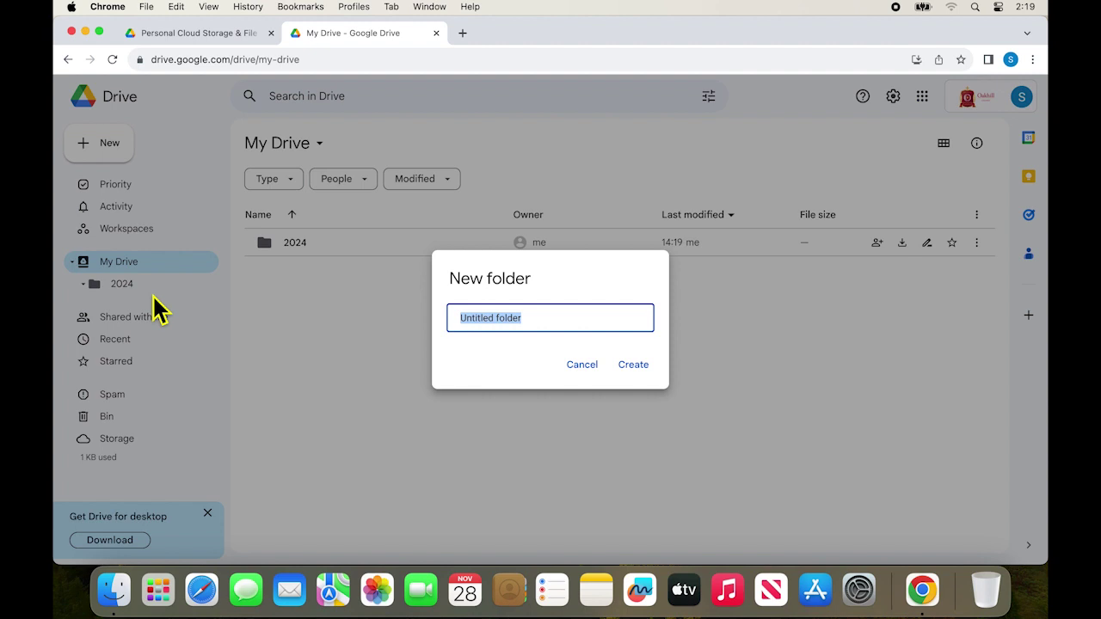
text(English)
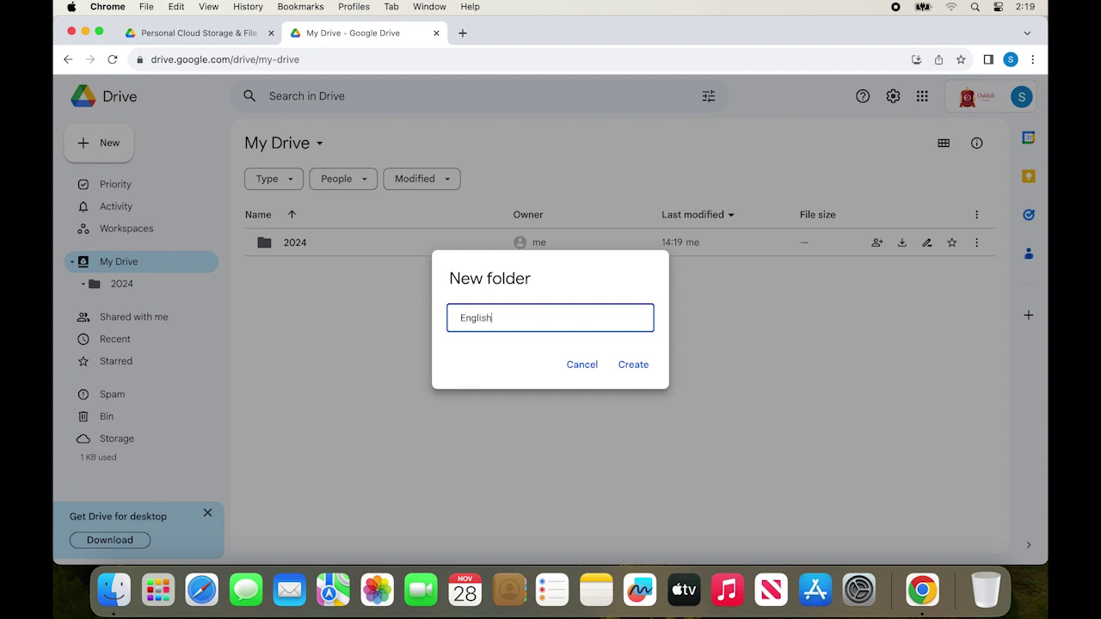
key(Return)
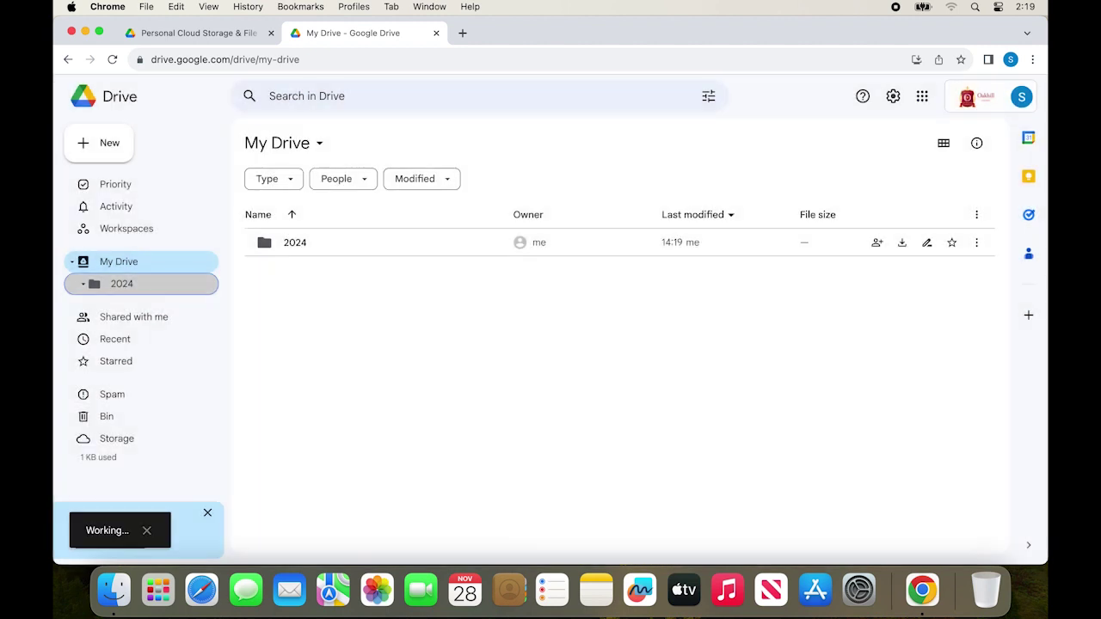
click(97, 290)
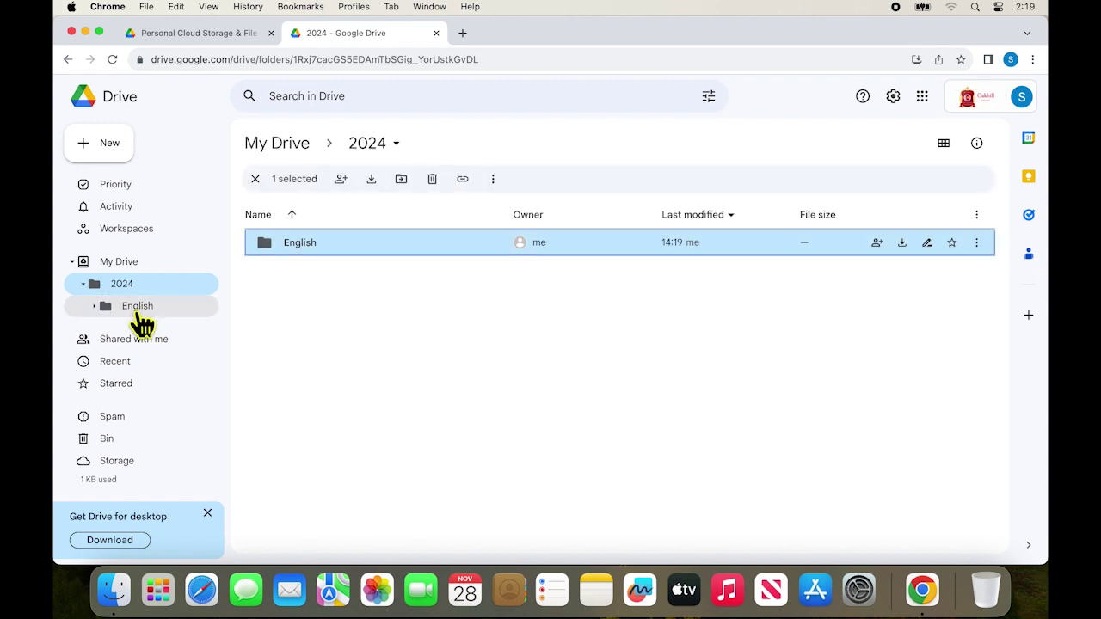
click(135, 311)
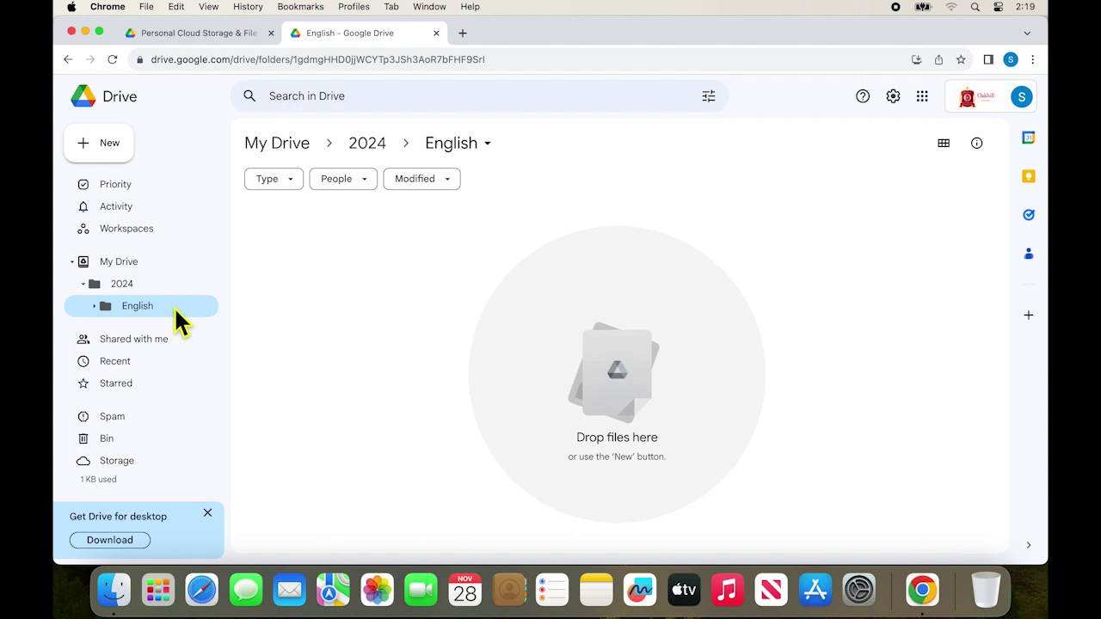
Step: Add a 'Term 1' folder inside English and open it from the sidebar tree
right_click(174, 306)
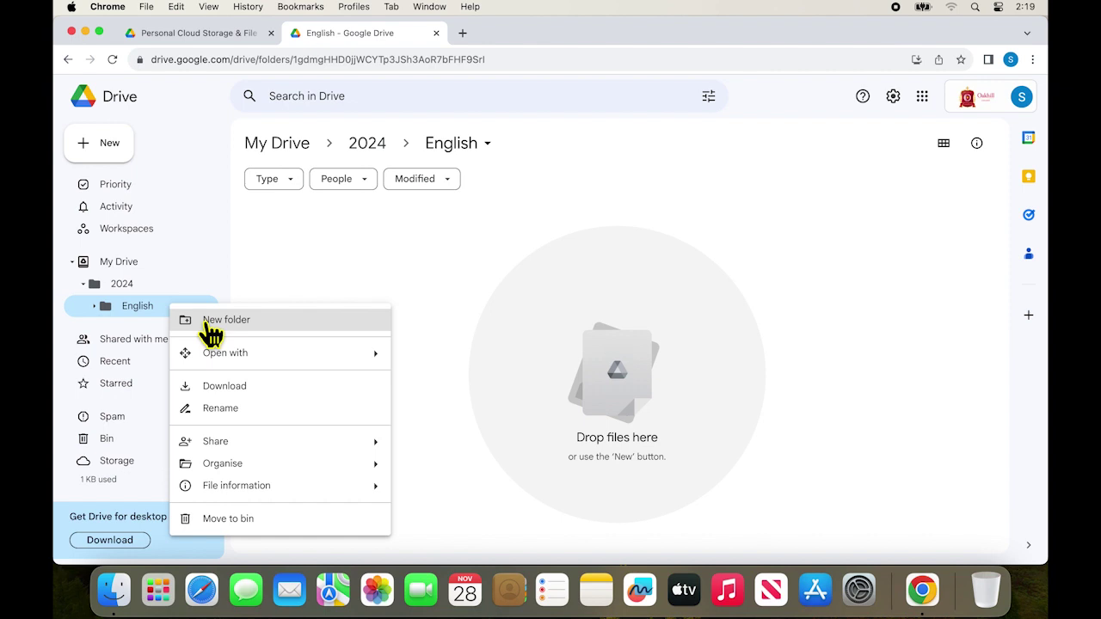
click(209, 323)
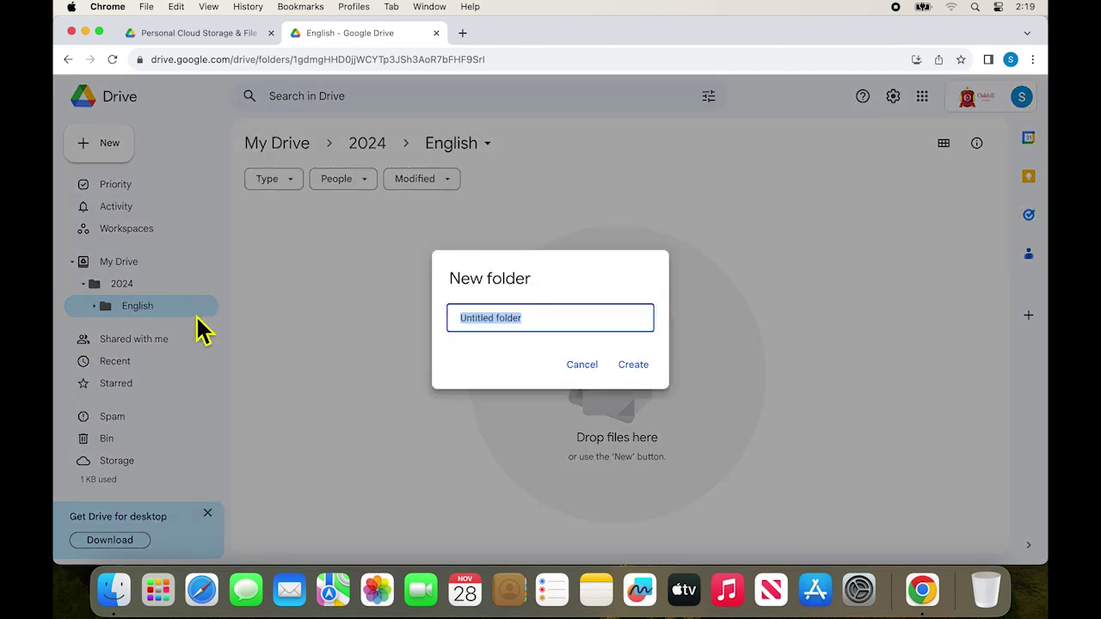
text(Term 1)
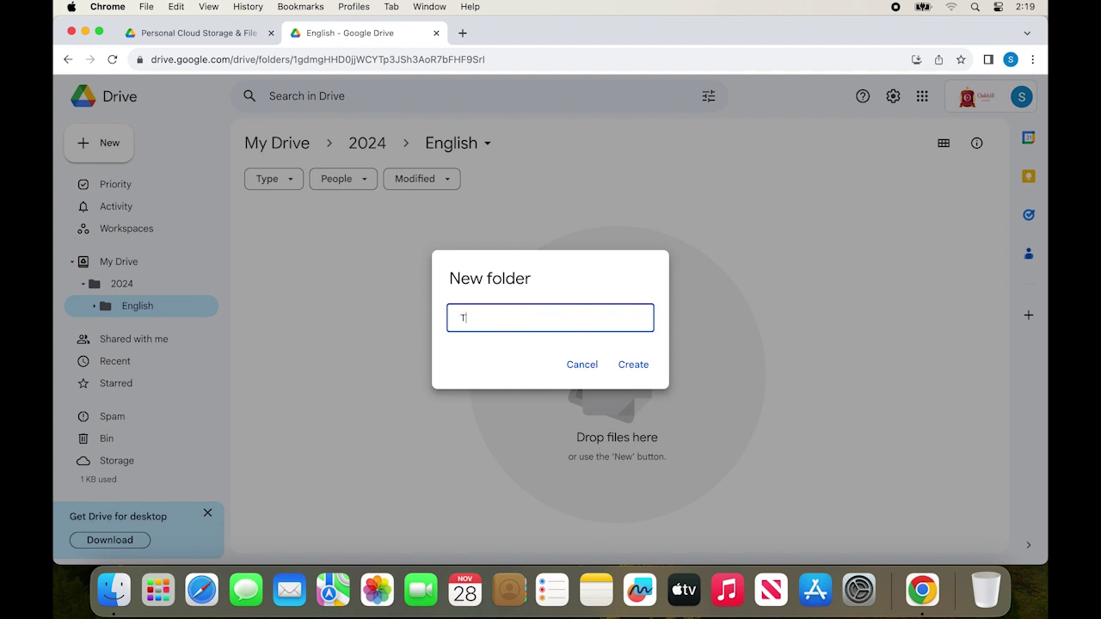
click(641, 366)
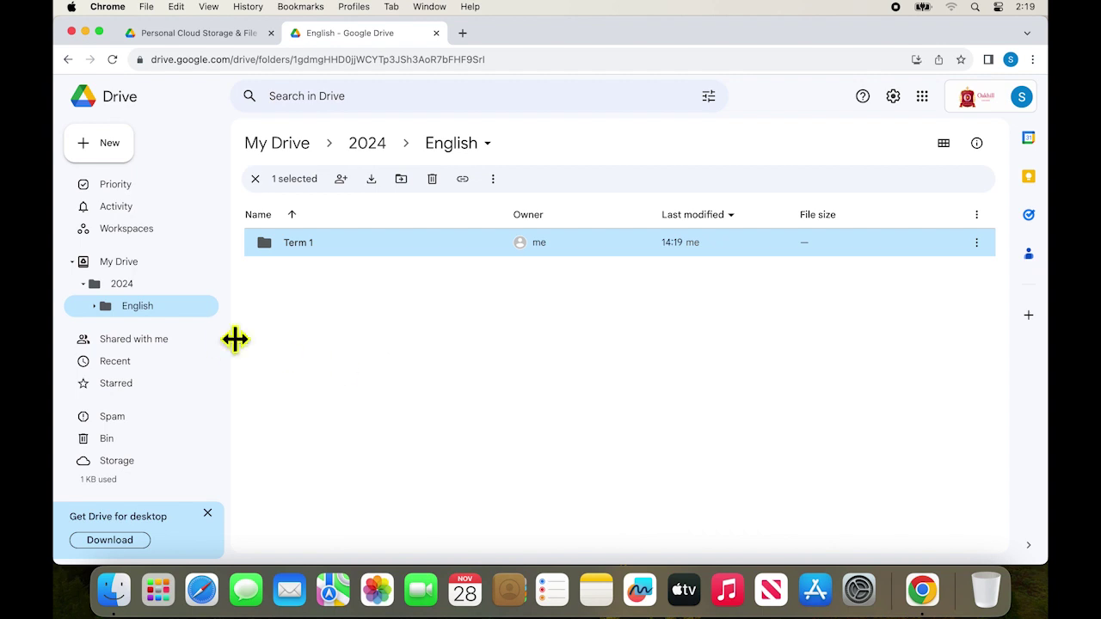
click(98, 306)
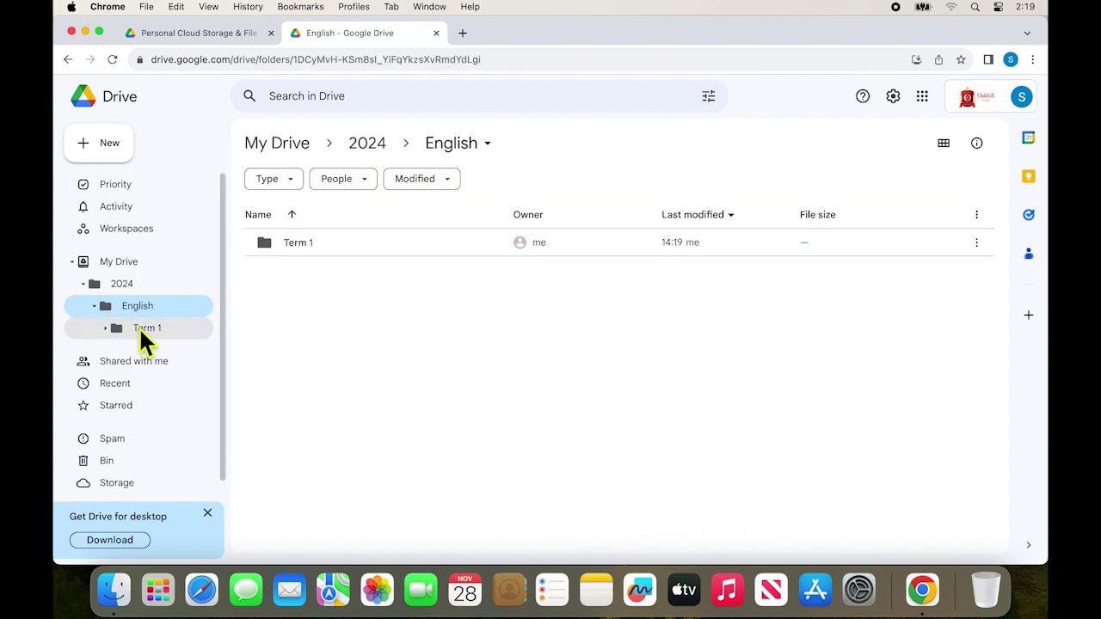
click(140, 331)
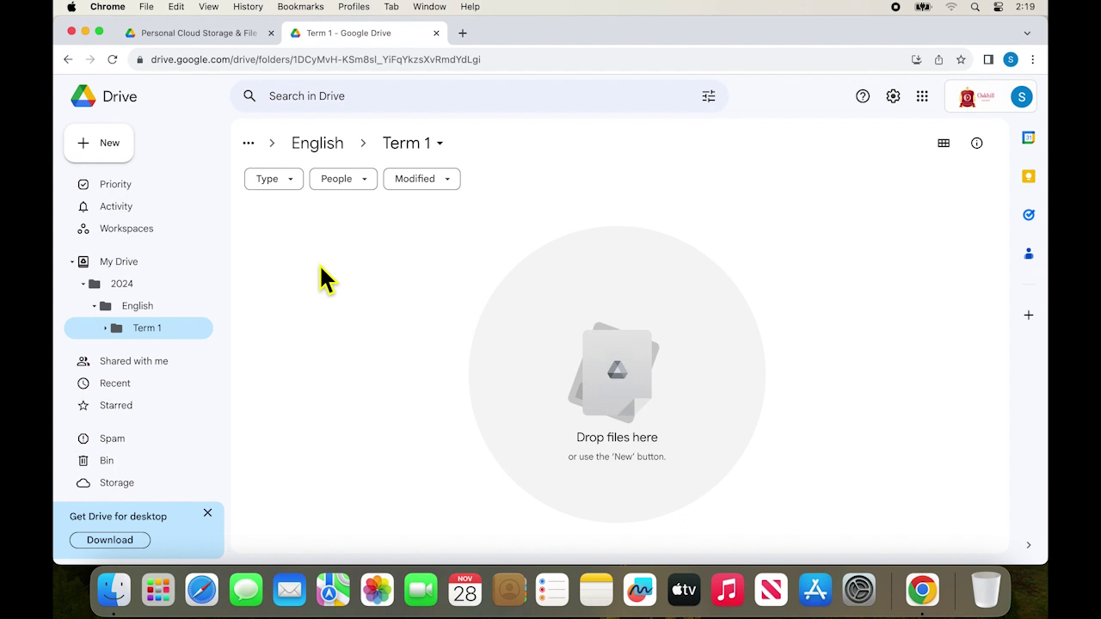
Step: Create a Google Docs blank document from the empty Term 1 folder's context menu
right_click(326, 278)
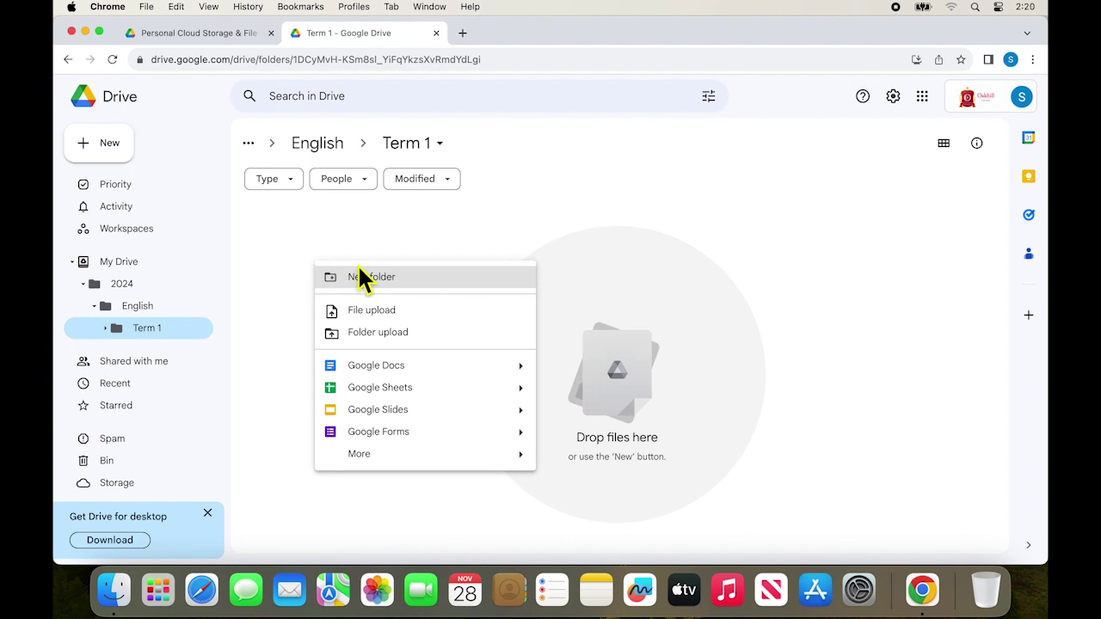
mouse_move(528, 376)
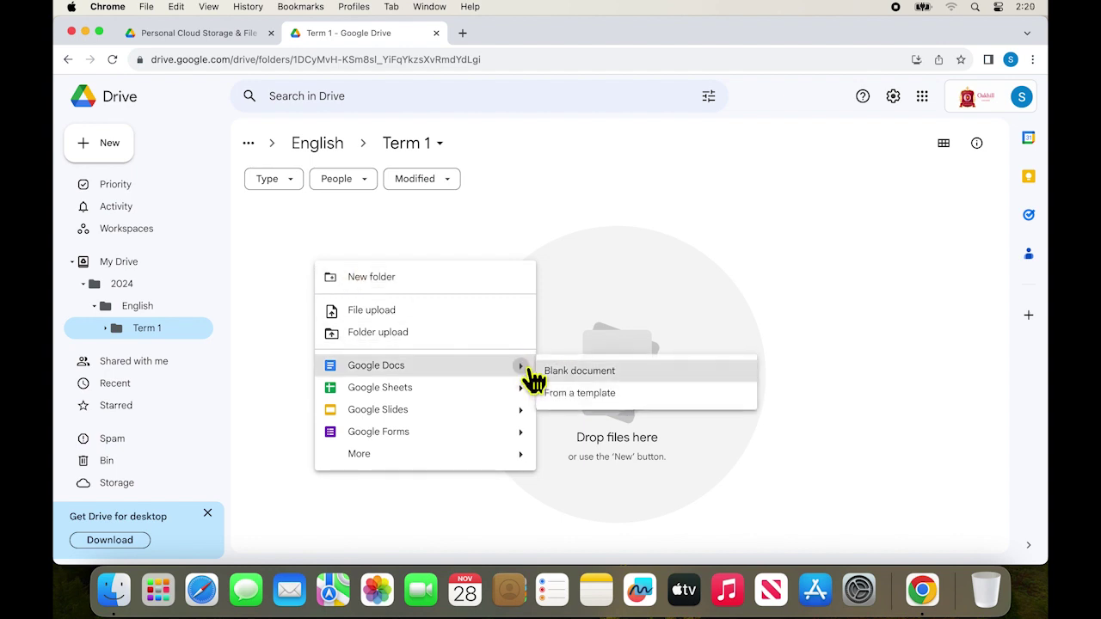
click(582, 379)
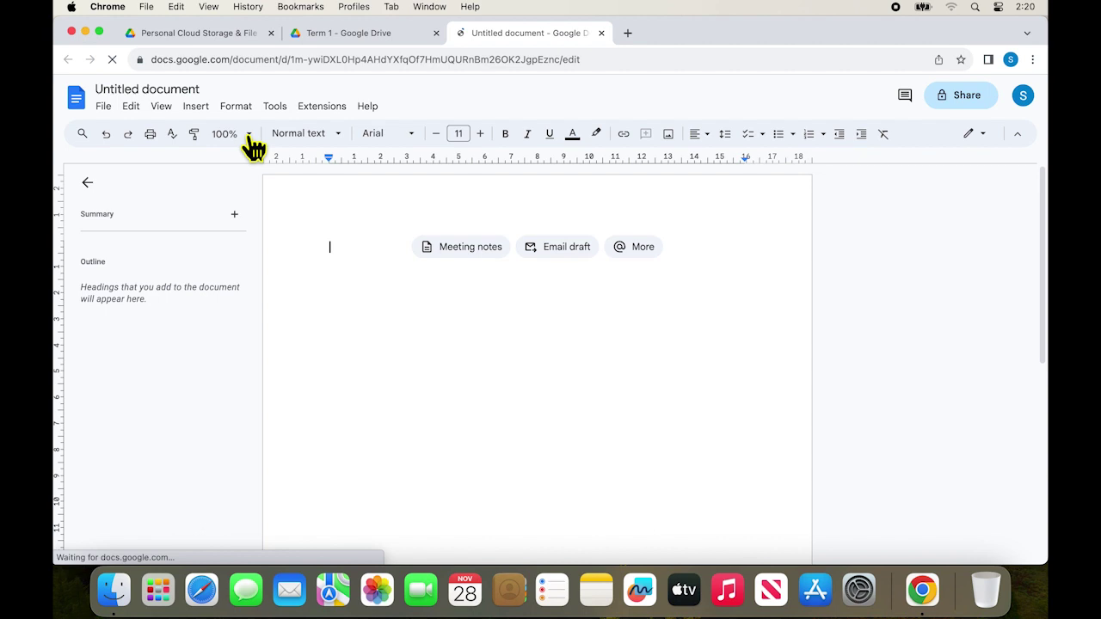
Step: Title the document 'My First Document', write 'This is my first google document.' and close it
click(196, 90)
text(My )
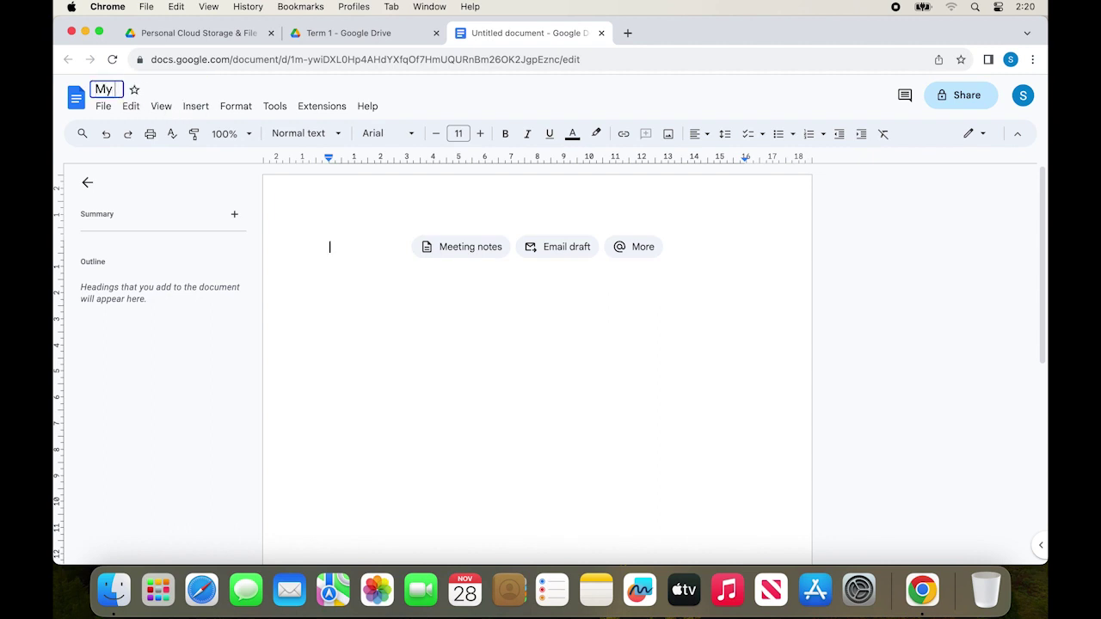
text(First Document)
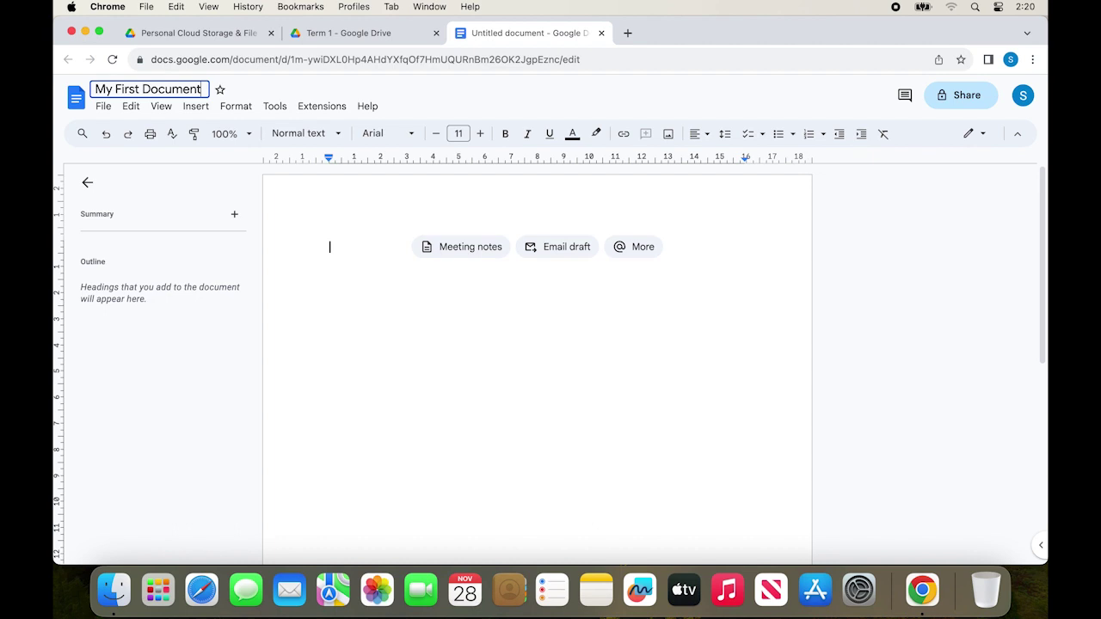
key(Return)
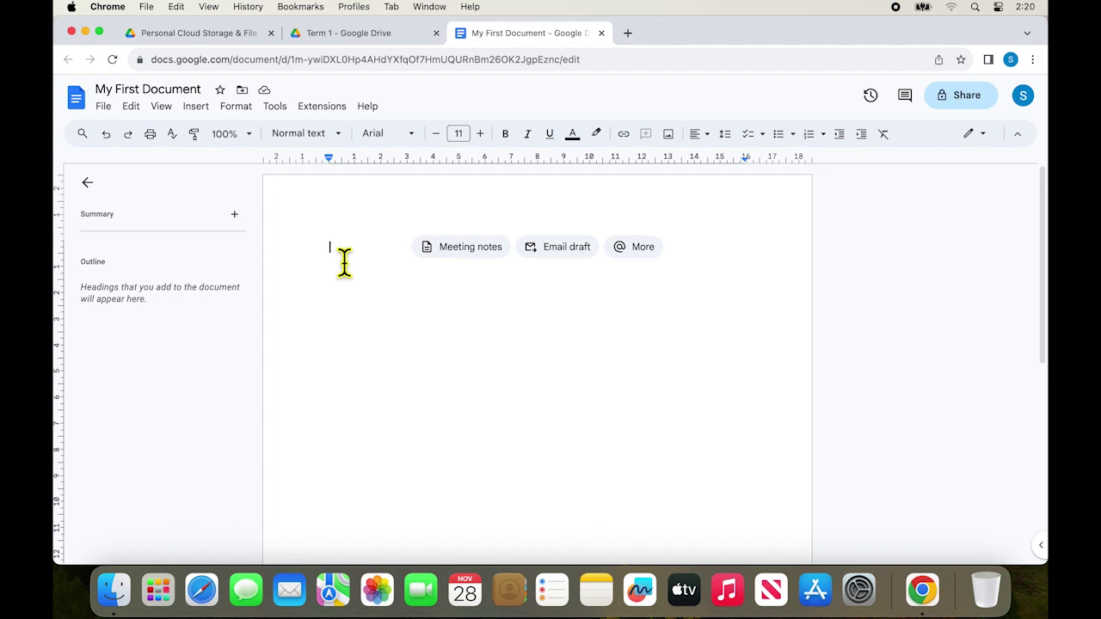
text(This is my firs)
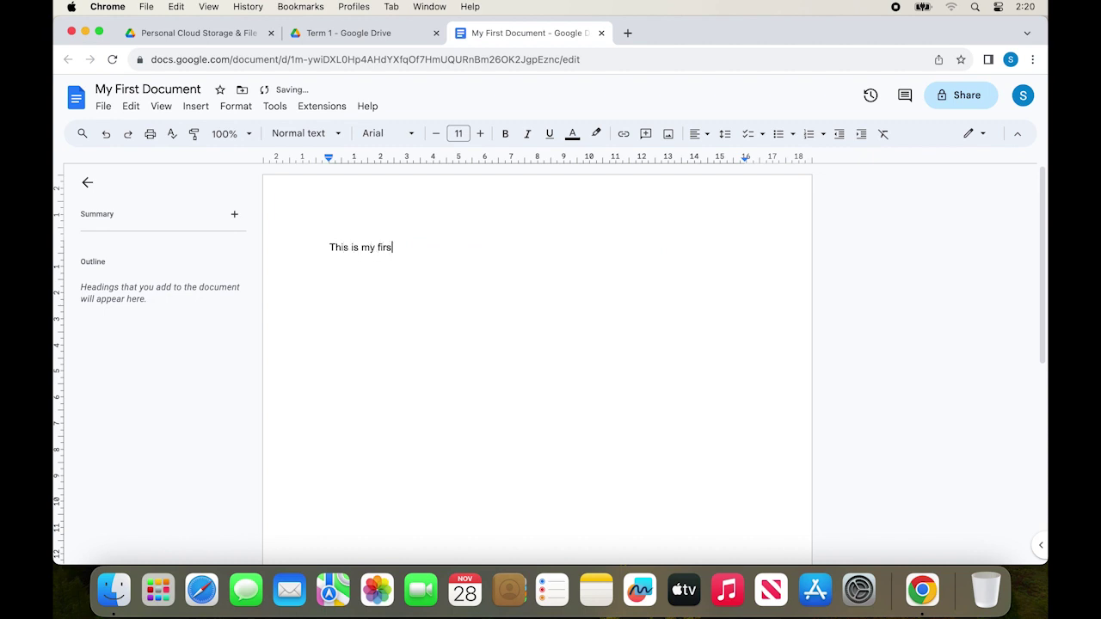
text(t google document.)
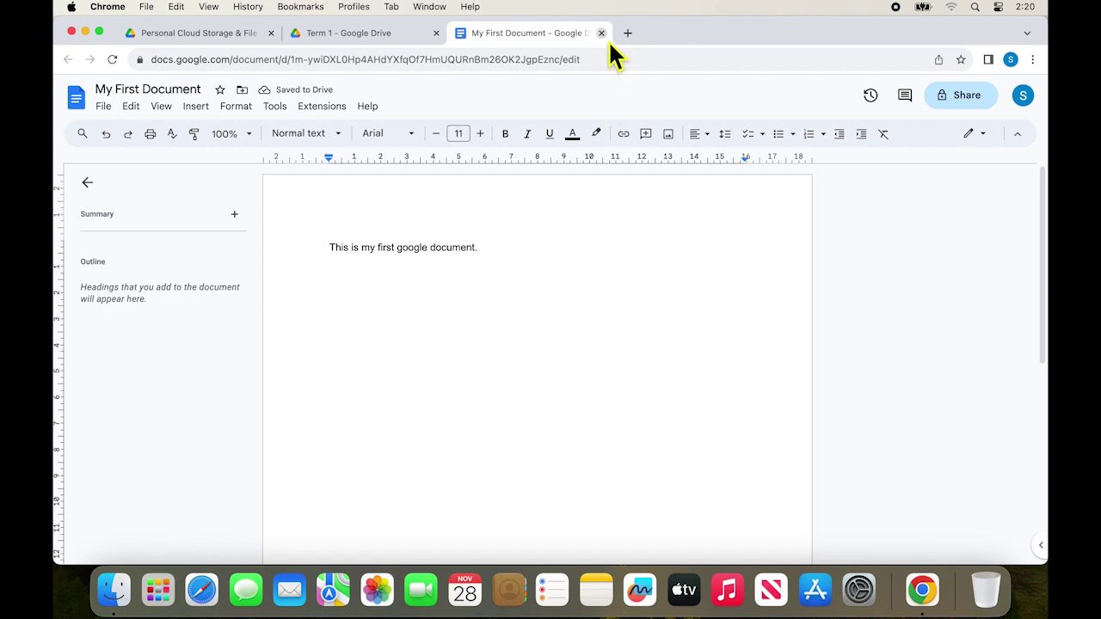
click(601, 32)
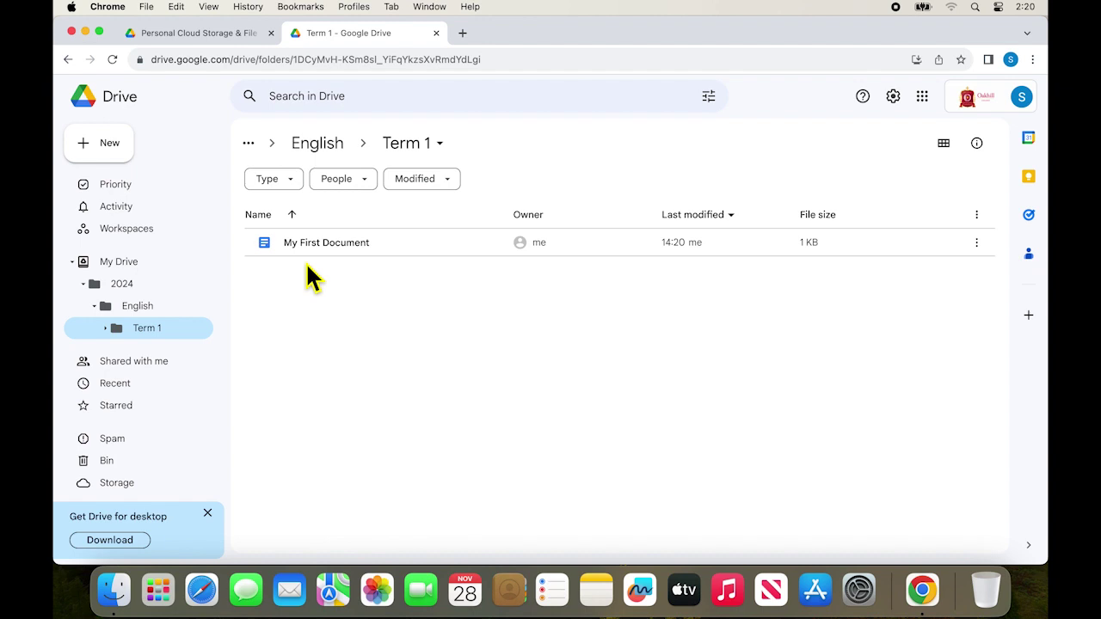
Step: Reopen My First Document to confirm it, close it, and return to the 2024 folder
double_click(327, 244)
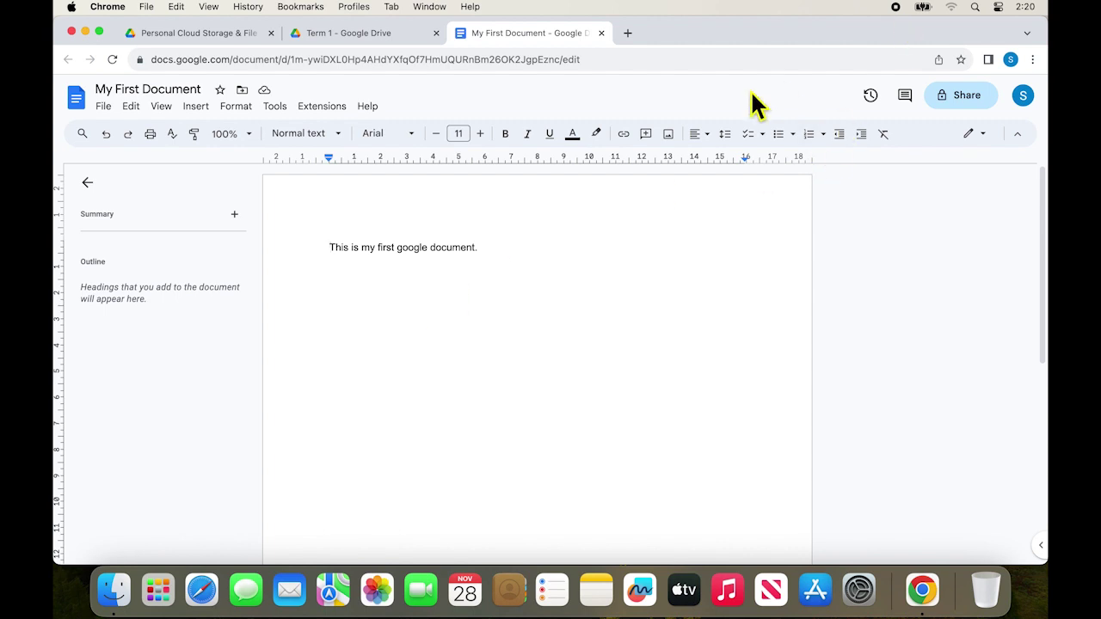
click(603, 32)
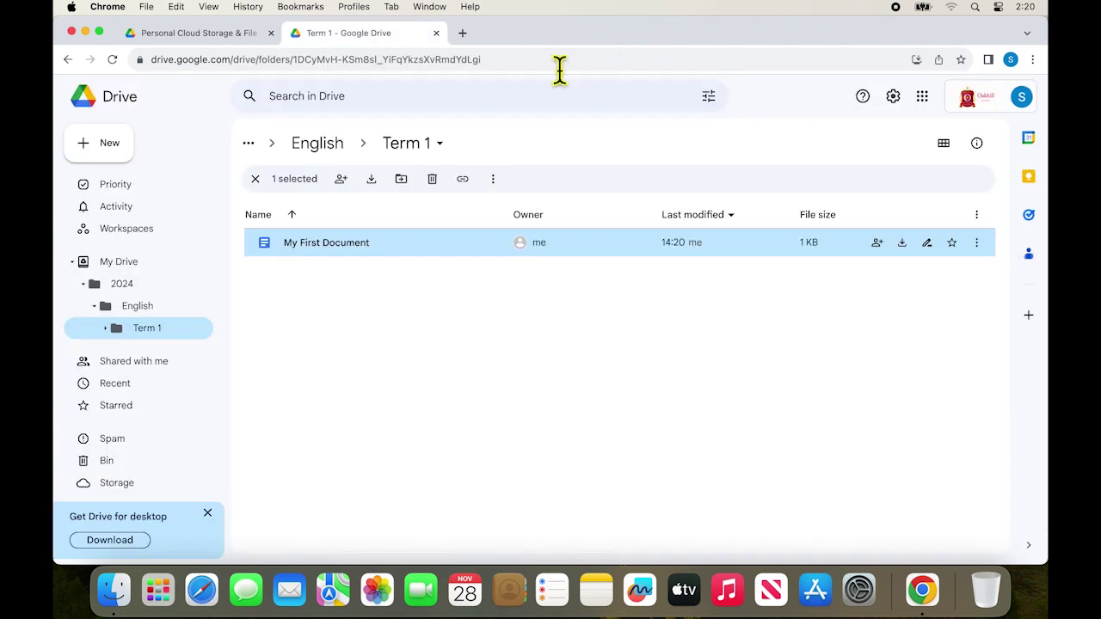
click(353, 385)
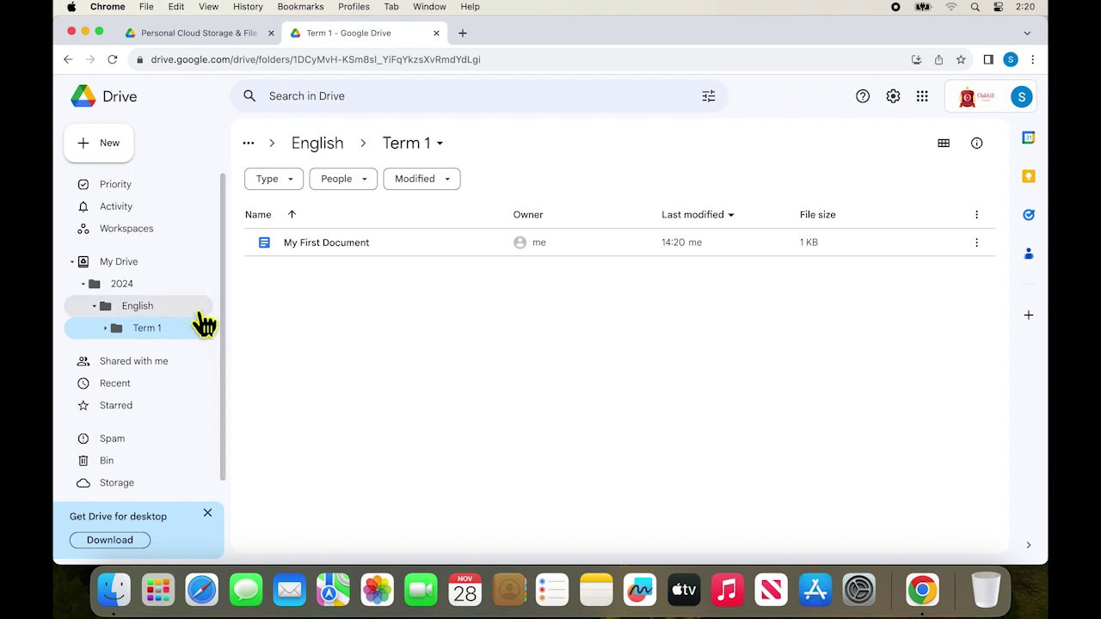
click(132, 287)
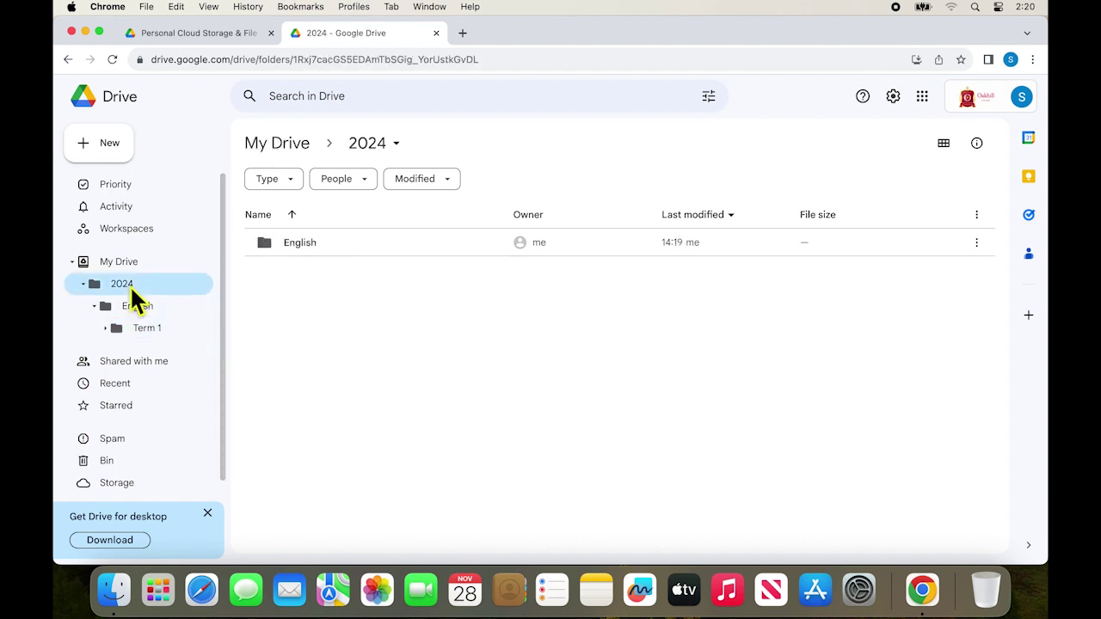
Step: Create a 'Science' folder inside 2024
right_click(131, 289)
click(169, 300)
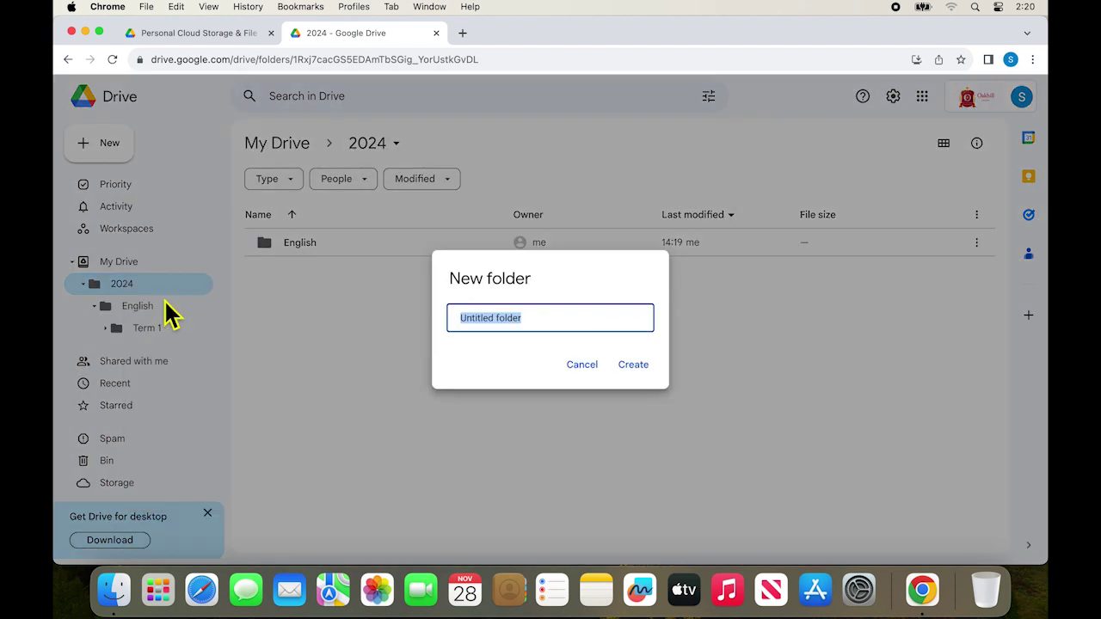
text(Science)
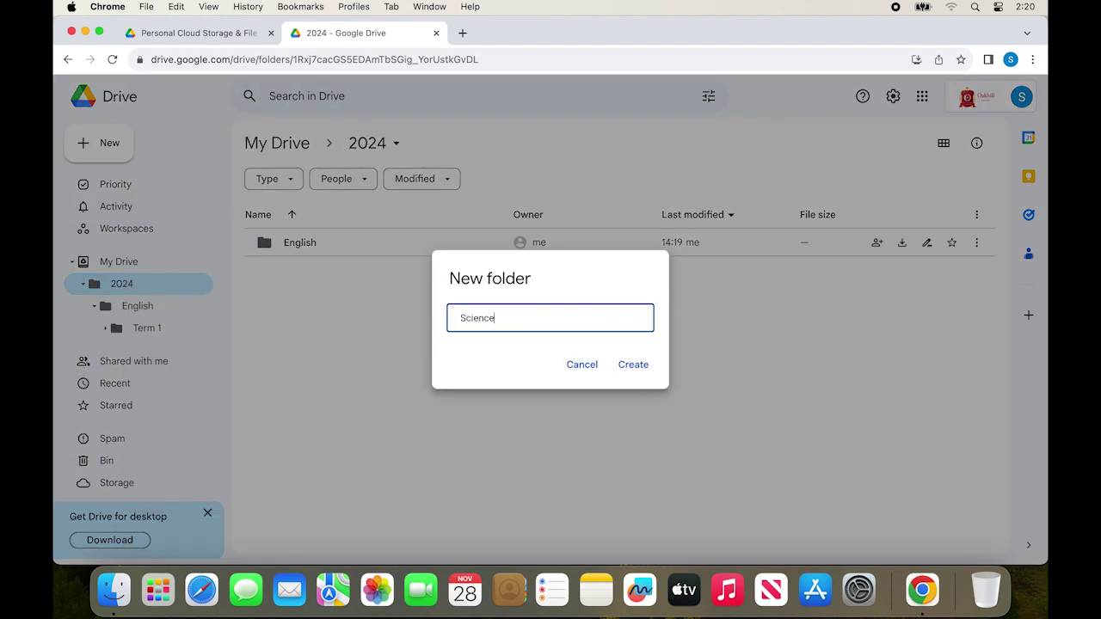
click(637, 368)
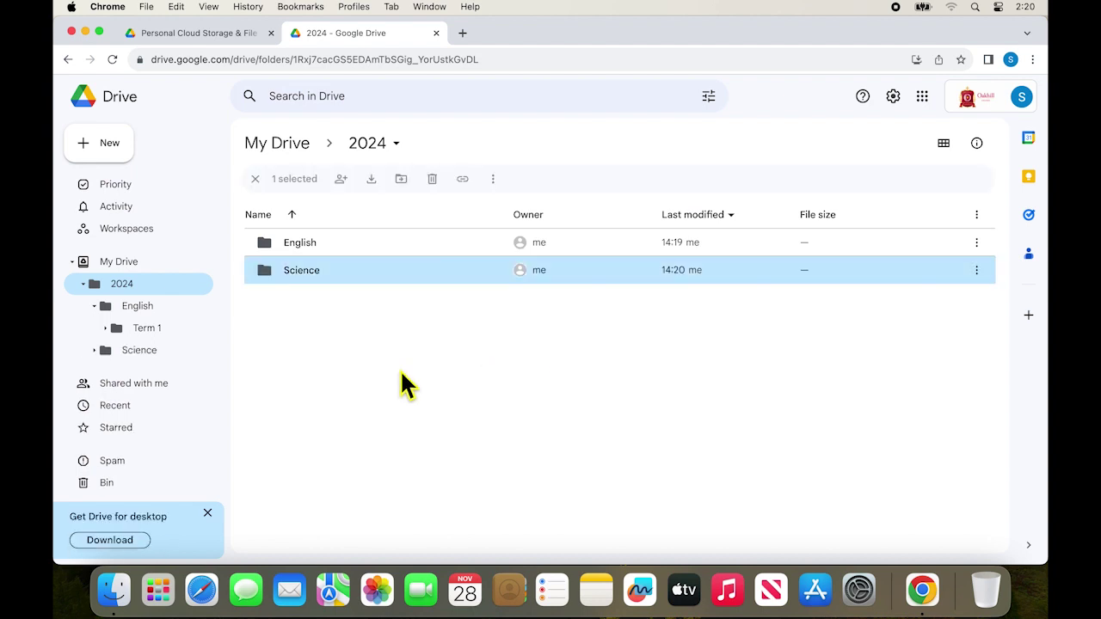
Step: Add a 'Term 1' folder inside Science from the sidebar tree
click(94, 351)
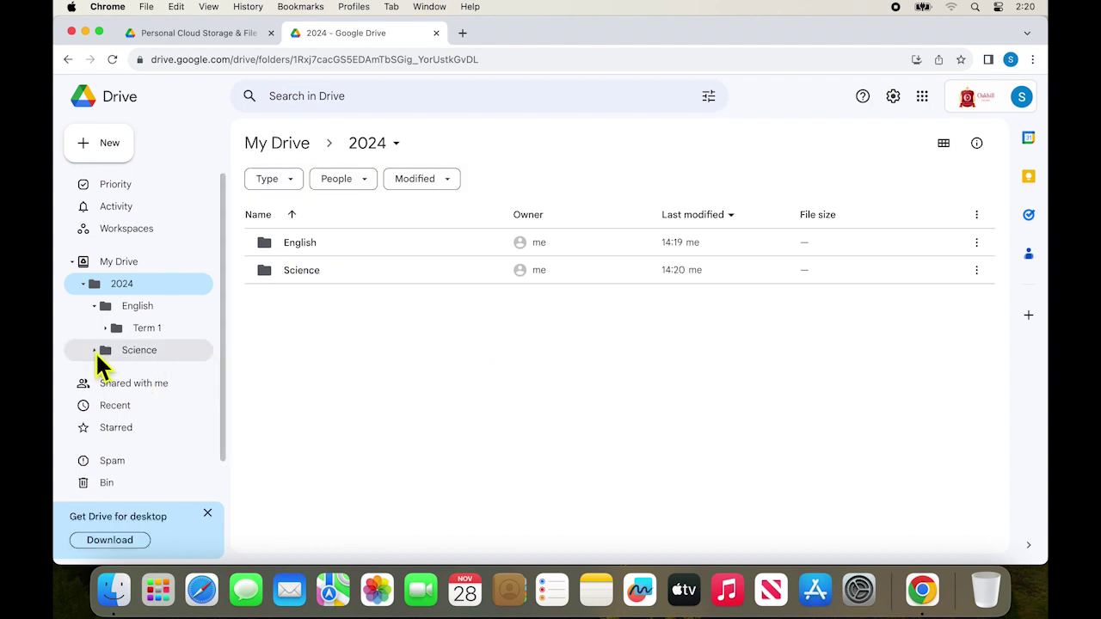
right_click(144, 361)
click(176, 373)
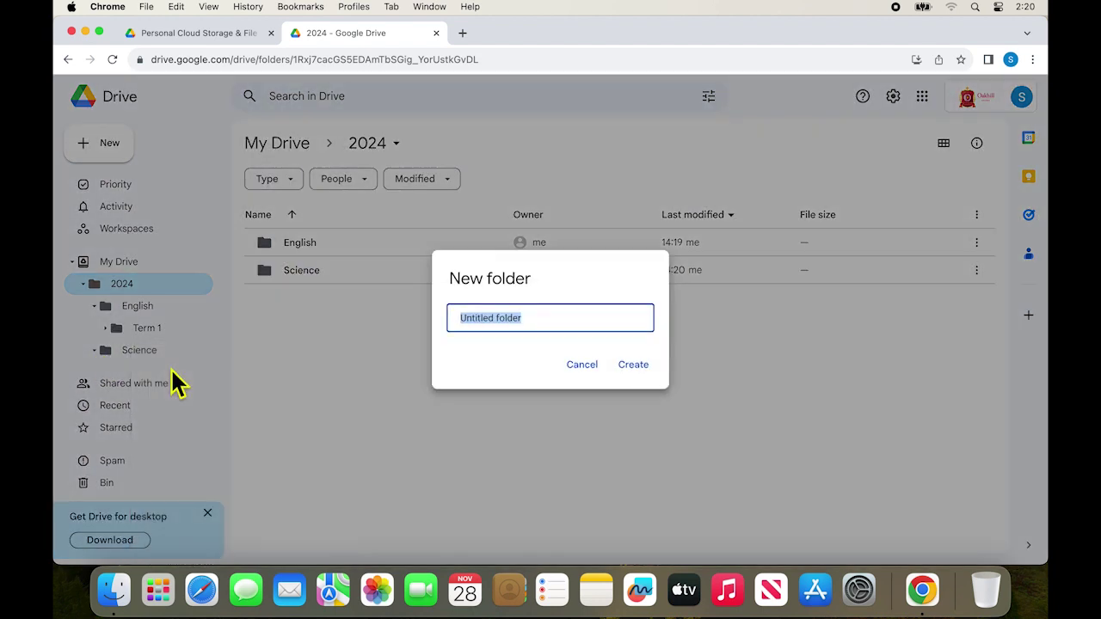
text(Term 1)
key(Return)
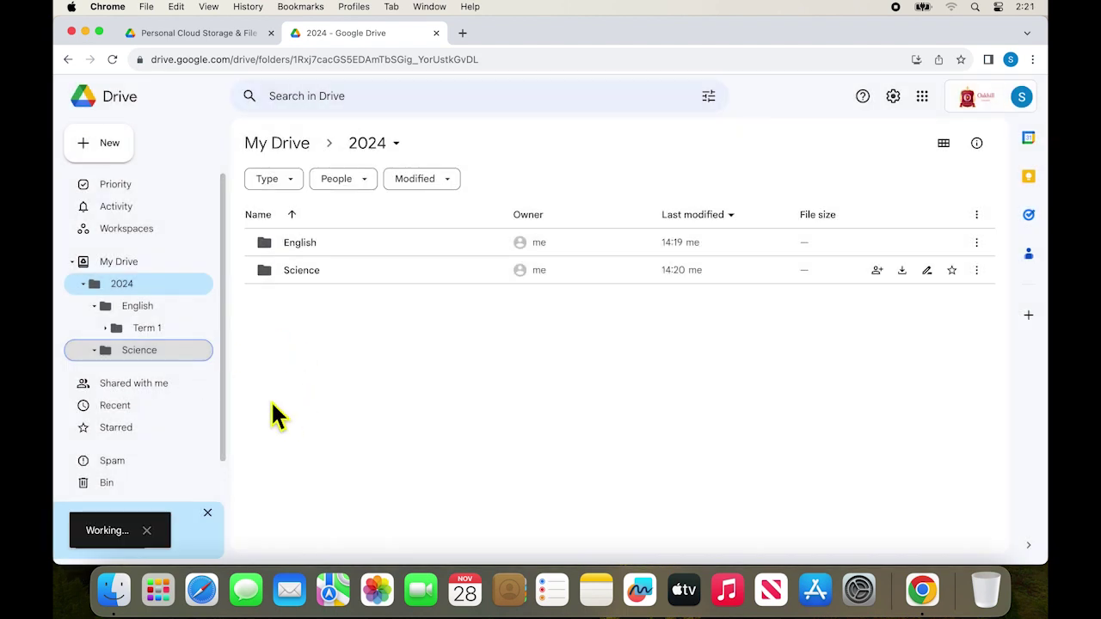